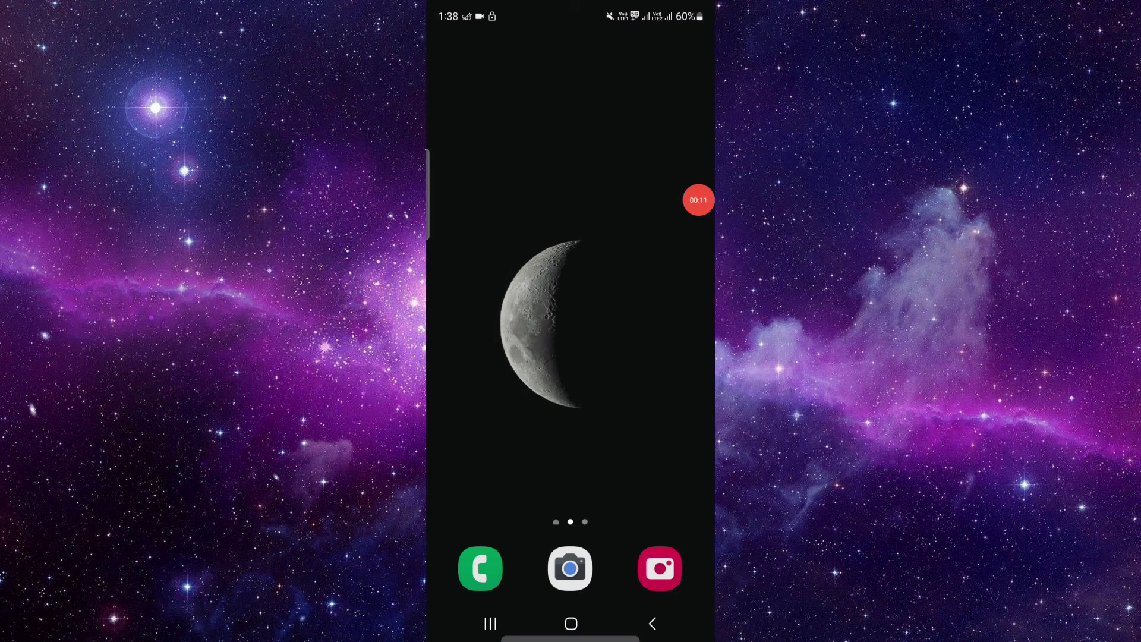
Delete Pocket FM's app data, leaving 0 B data and 105 MB total, then return to app info
drag(570, 463, 570, 222)
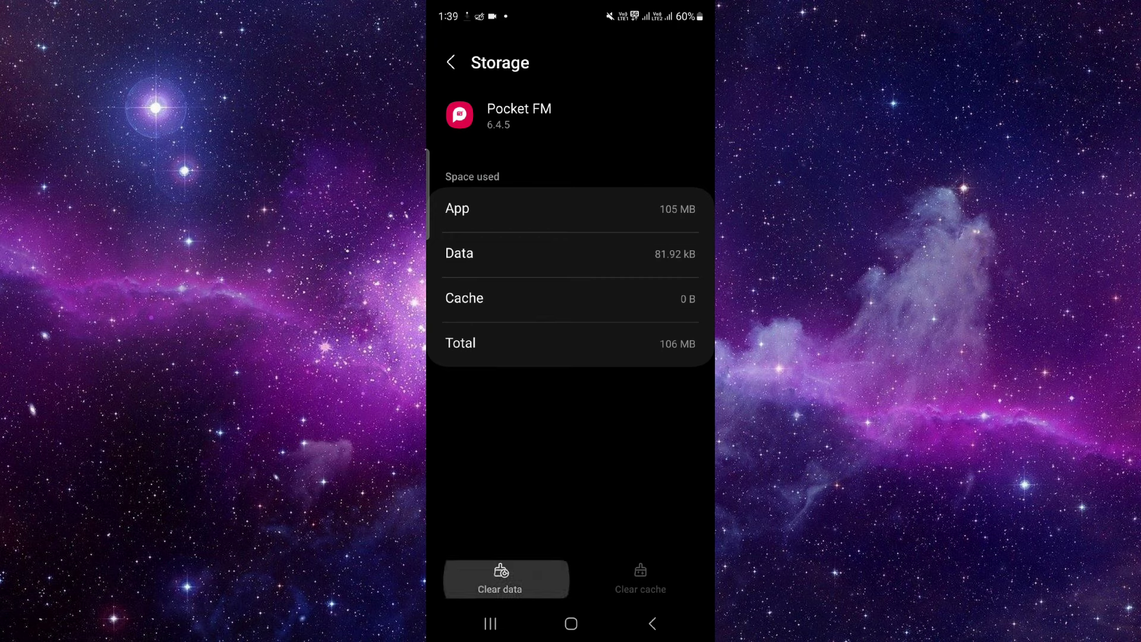
click(629, 560)
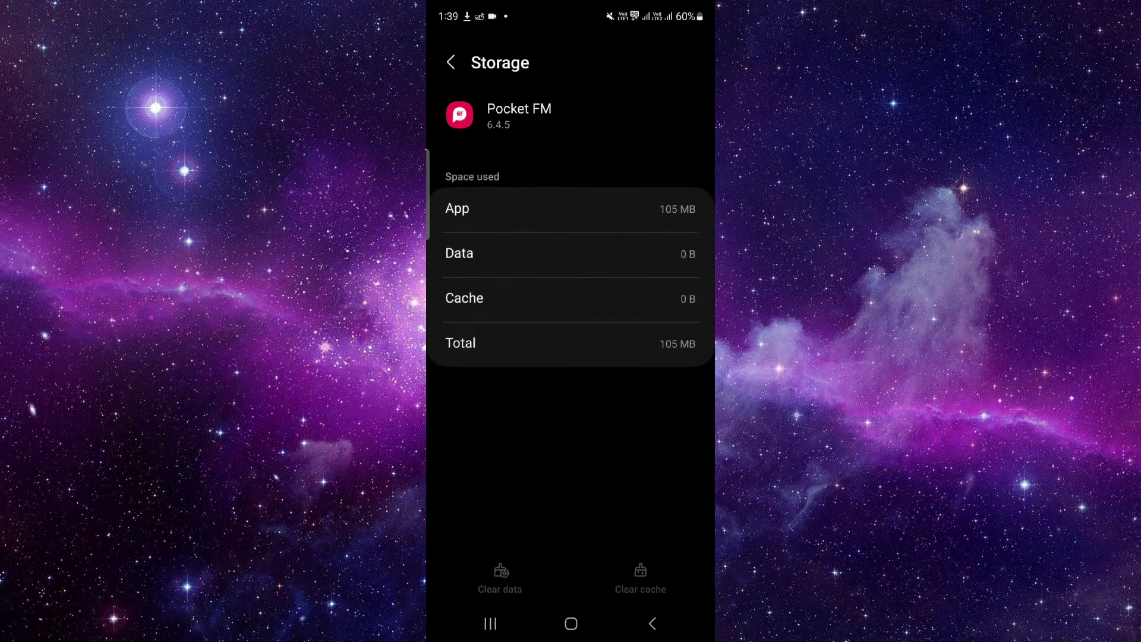
click(651, 623)
scroll(571, 338, down, 1)
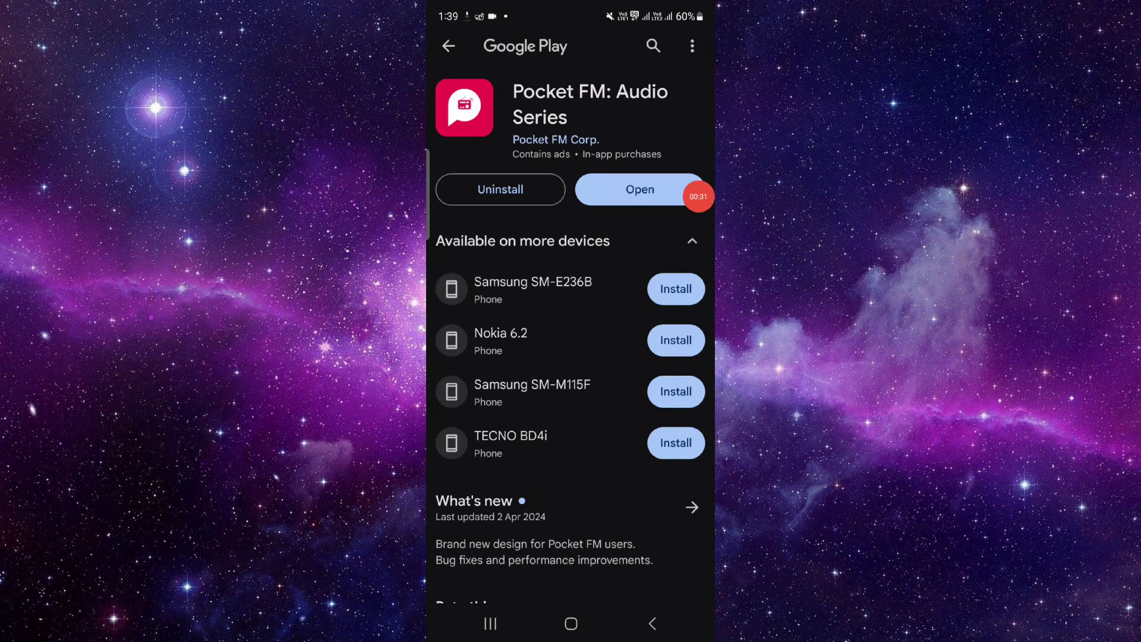
Dismiss the Google Play card from Recents to return to the home screen
click(489, 623)
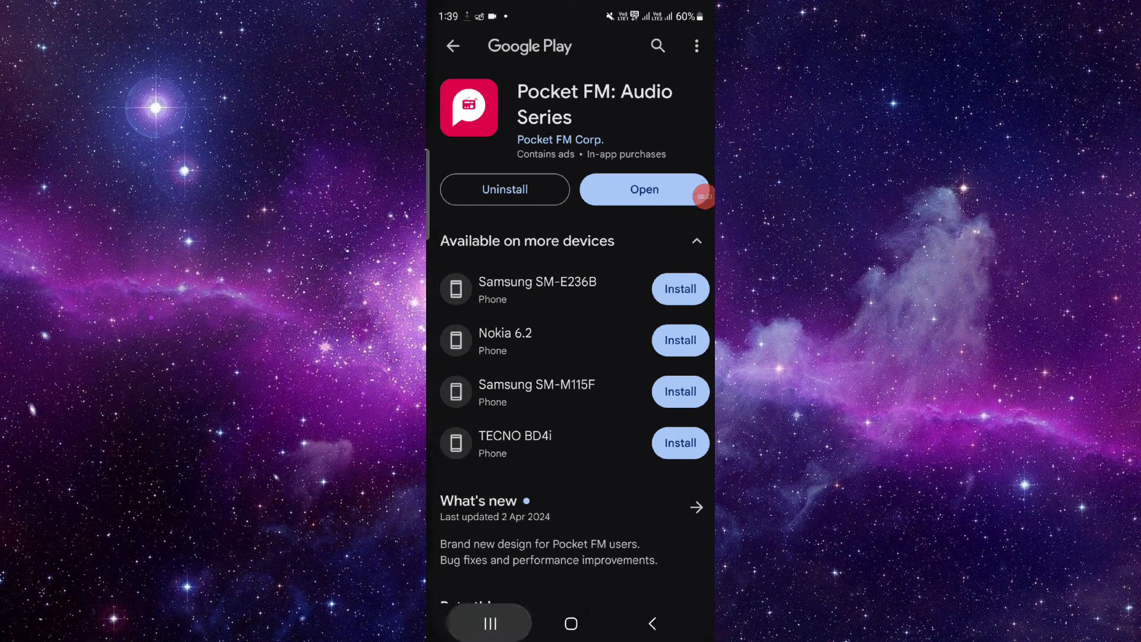
drag(571, 339, 571, 108)
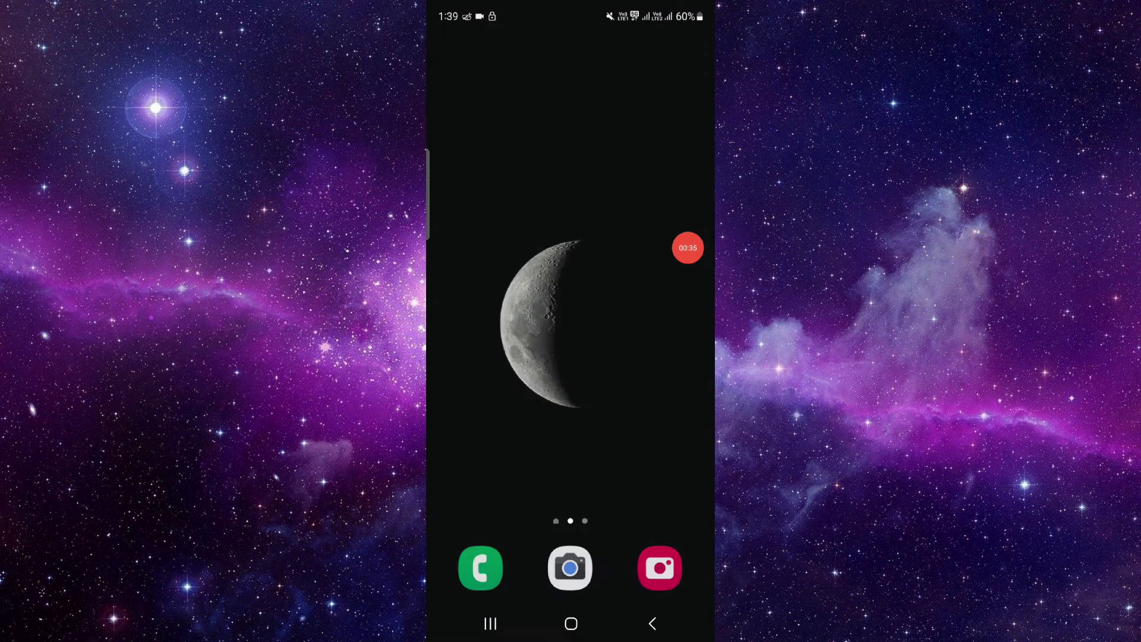